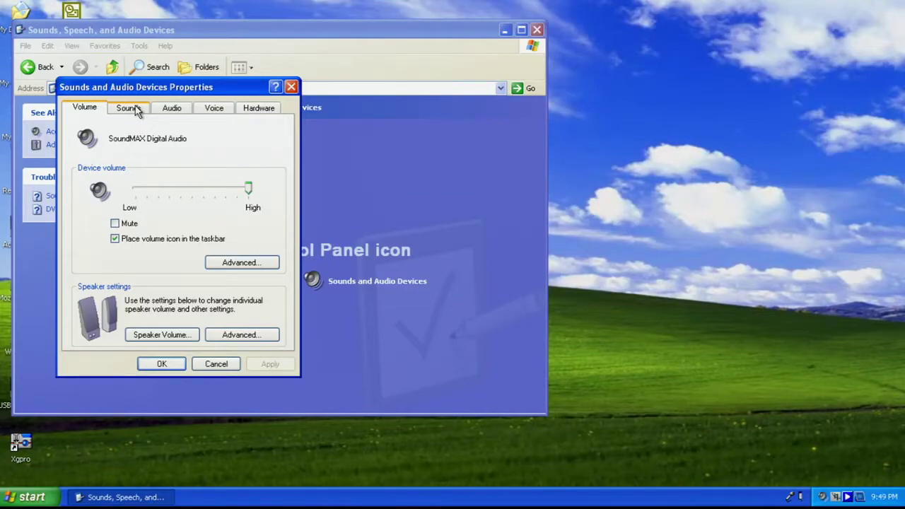
Play the sound assigned to the Asterisk program event as an audio test
{"action": "left_click", "coordinate": [137, 112]}
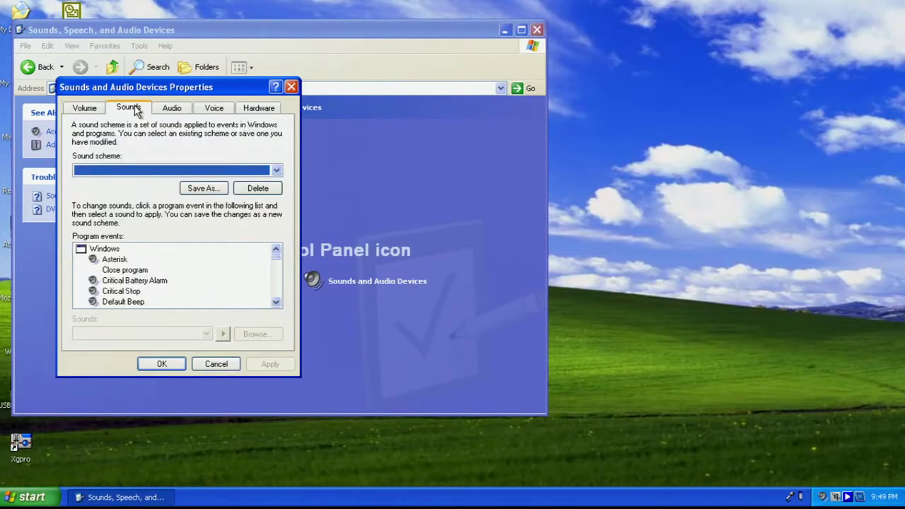
{"action": "left_click", "coordinate": [122, 261]}
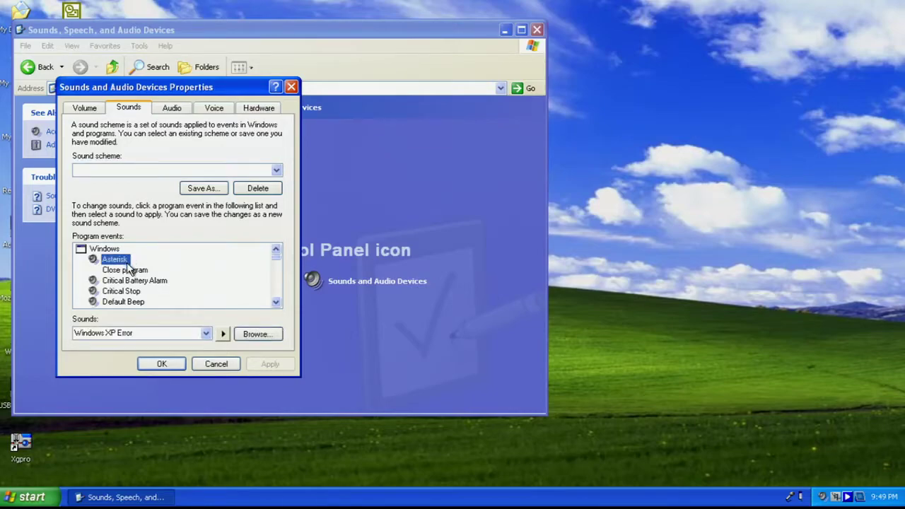
{"action": "left_click", "coordinate": [223, 335]}
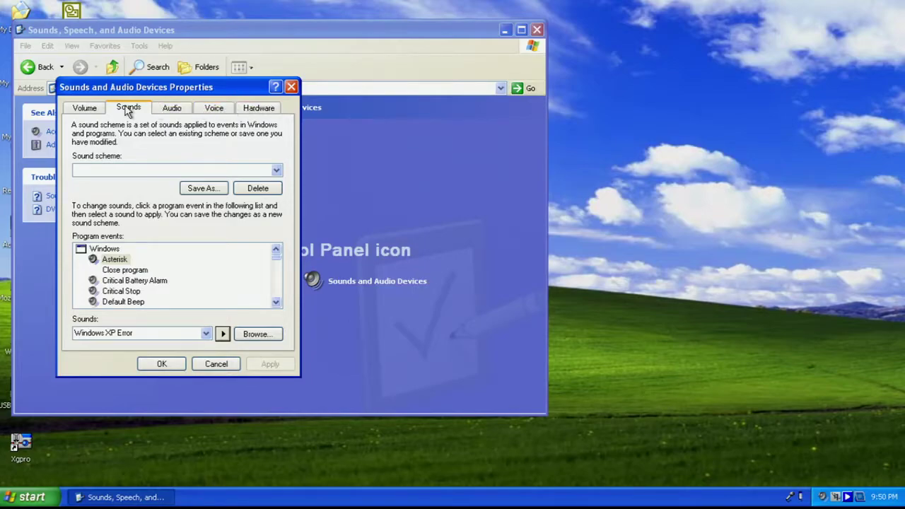
Check the individual left and right speaker volume levels and close their settings
{"action": "left_click", "coordinate": [92, 114]}
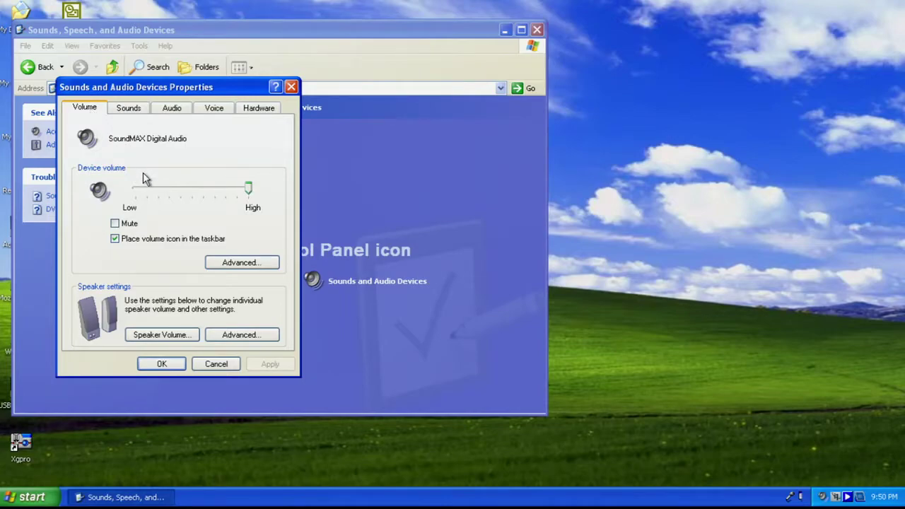
{"action": "left_click", "coordinate": [170, 336]}
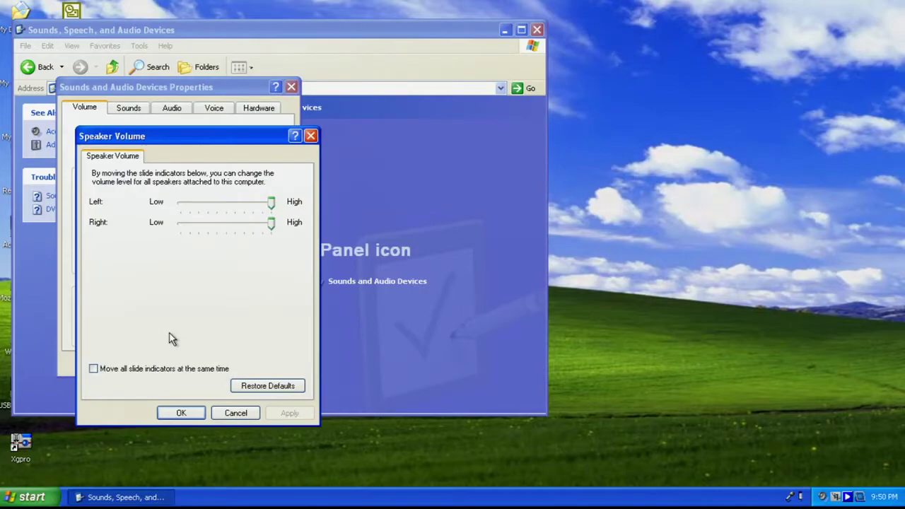
{"action": "left_click", "coordinate": [181, 414]}
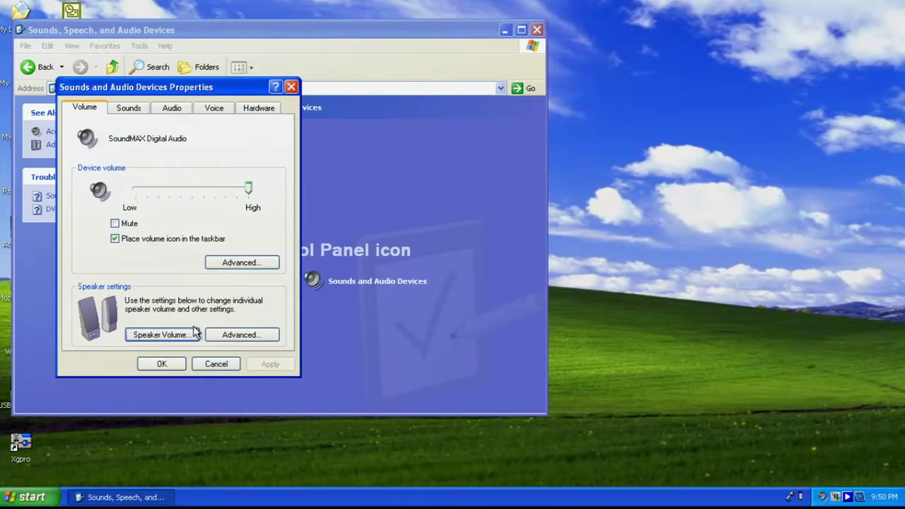
Review the advanced speaker settings, keeping Desktop stereo speakers as the setup and checking the audio playback performance options
{"action": "left_click", "coordinate": [225, 342]}
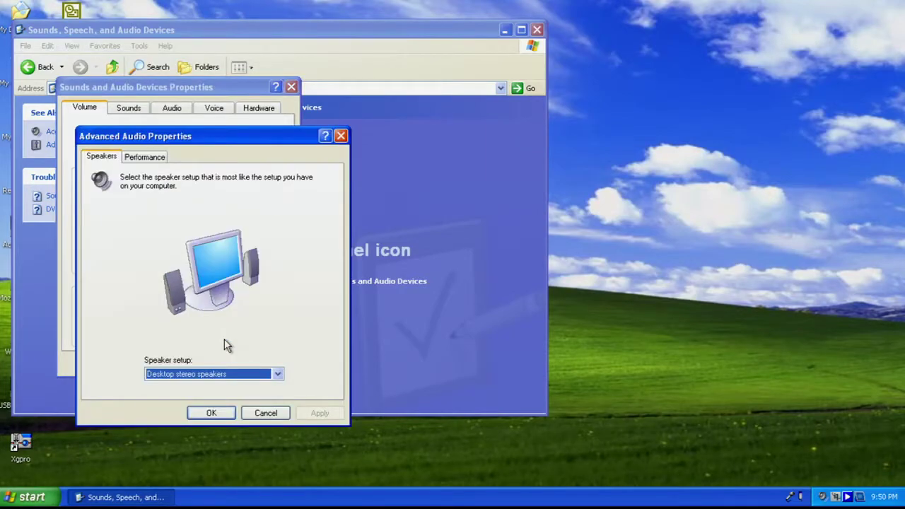
{"action": "left_click", "coordinate": [277, 375]}
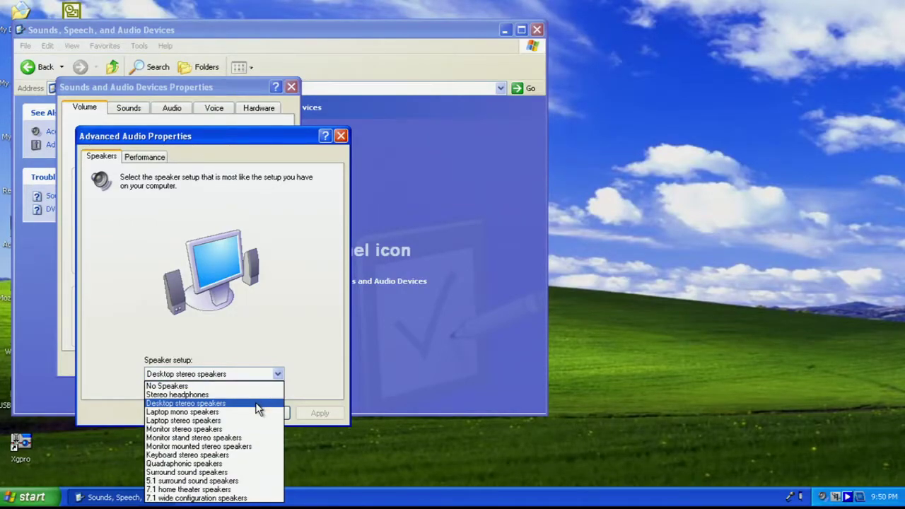
{"action": "left_click", "coordinate": [256, 405]}
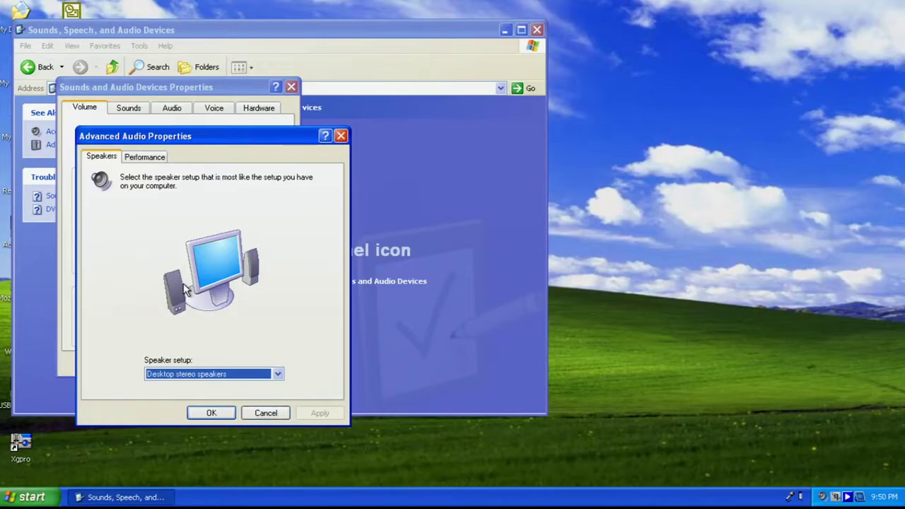
{"action": "left_click", "coordinate": [140, 158]}
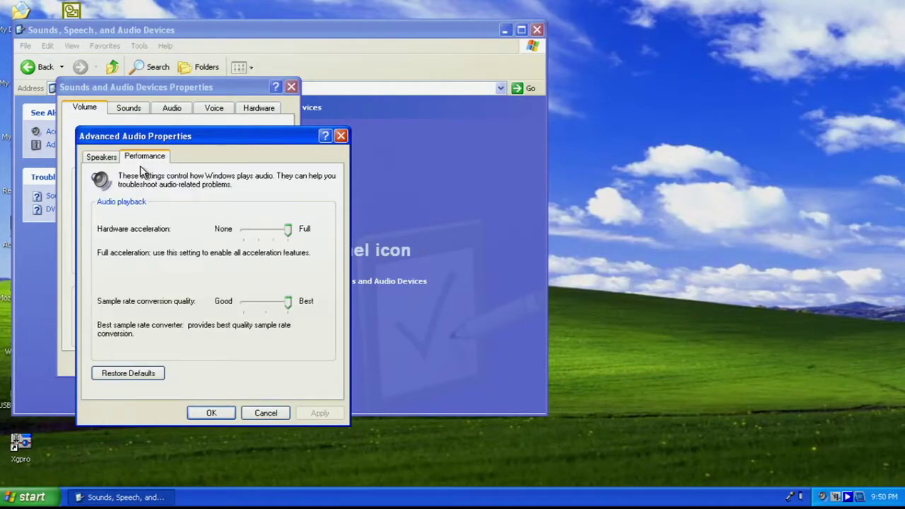
{"action": "left_click", "coordinate": [212, 413]}
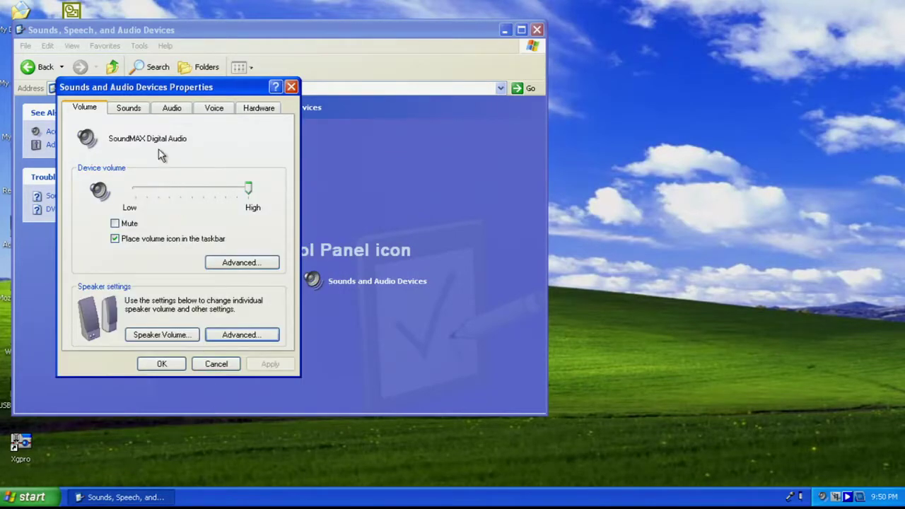
Check the default sound playback device, the voice devices and the list of installed audio hardware
{"action": "left_click", "coordinate": [171, 110]}
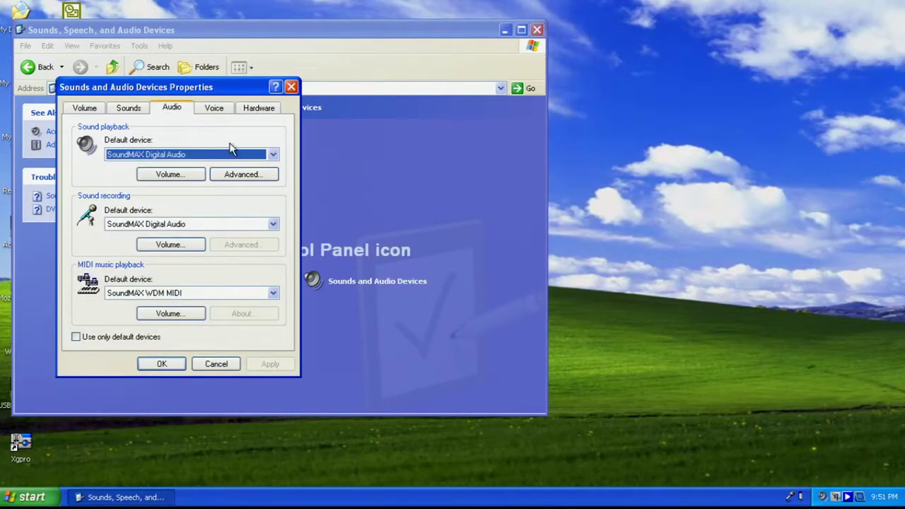
{"action": "left_click", "coordinate": [273, 155]}
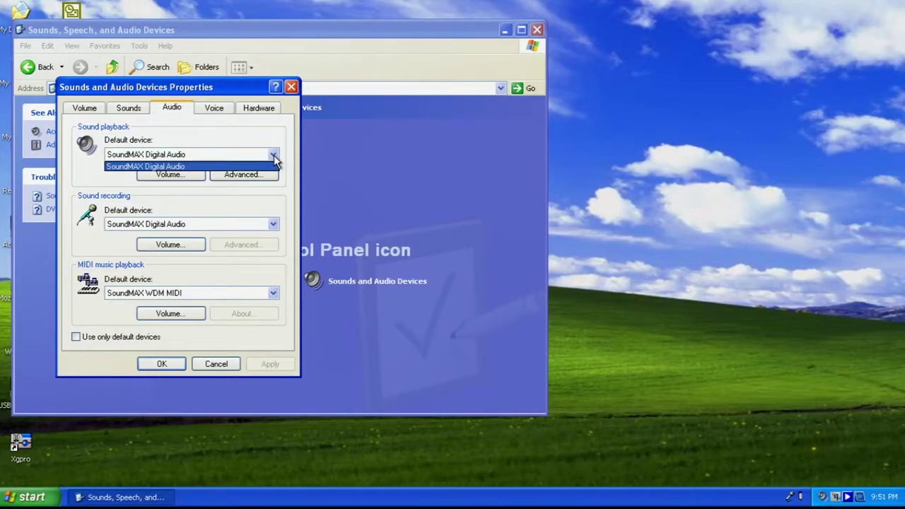
{"action": "left_click", "coordinate": [274, 157]}
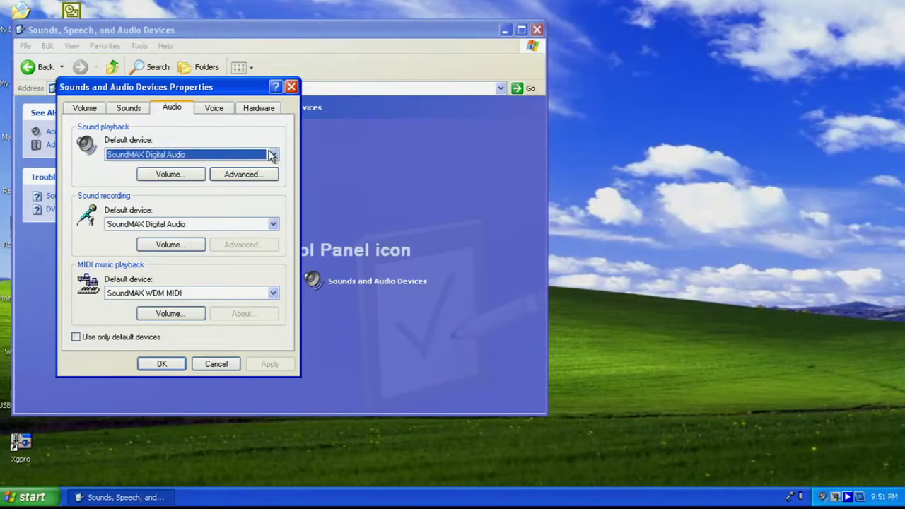
{"action": "left_click", "coordinate": [212, 113]}
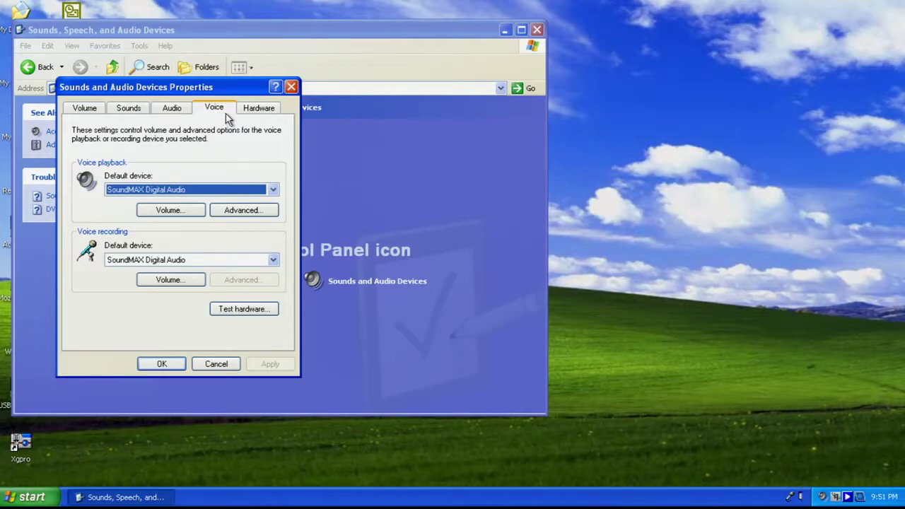
{"action": "left_click", "coordinate": [256, 107]}
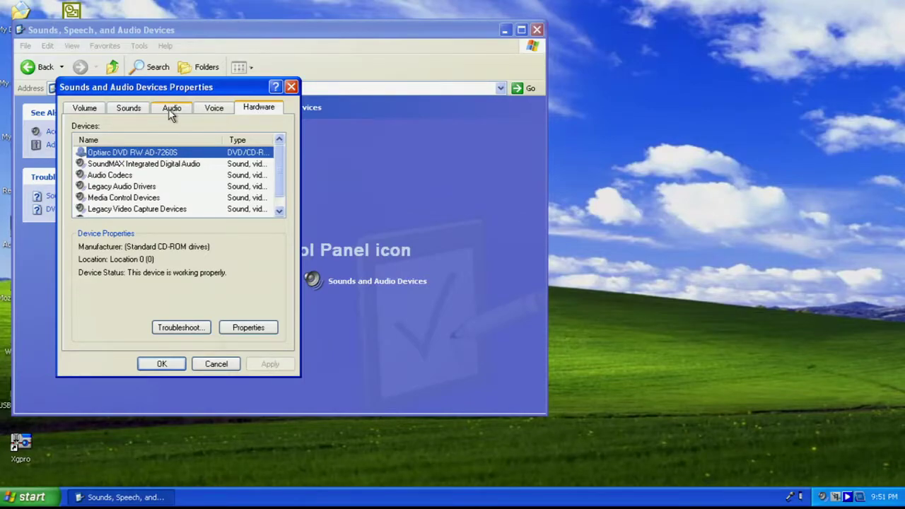
Play the sound of the Default Beep program event several times to test the audio output
{"action": "left_click", "coordinate": [133, 110]}
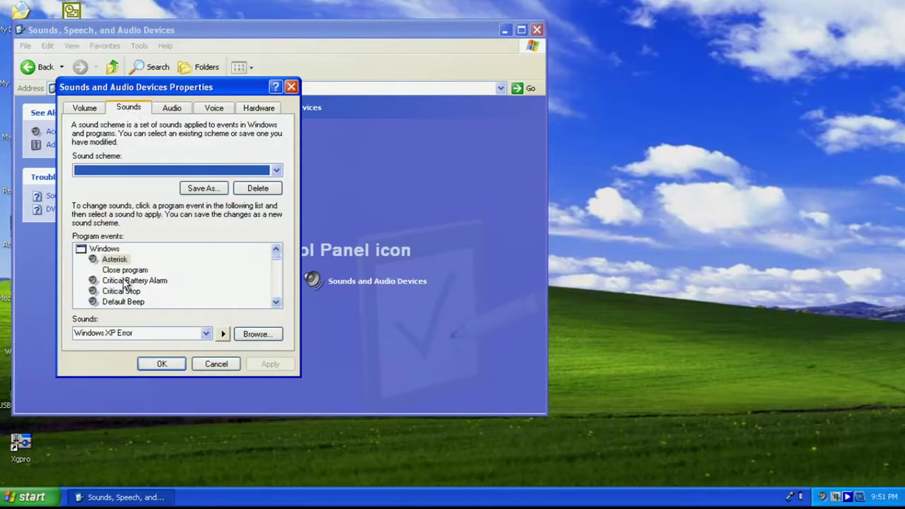
{"action": "left_click", "coordinate": [119, 304]}
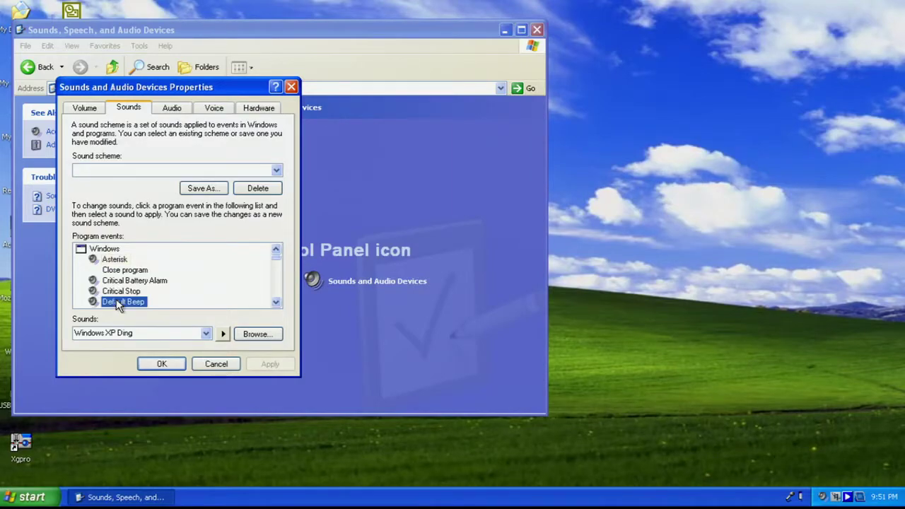
{"action": "left_click", "coordinate": [223, 335]}
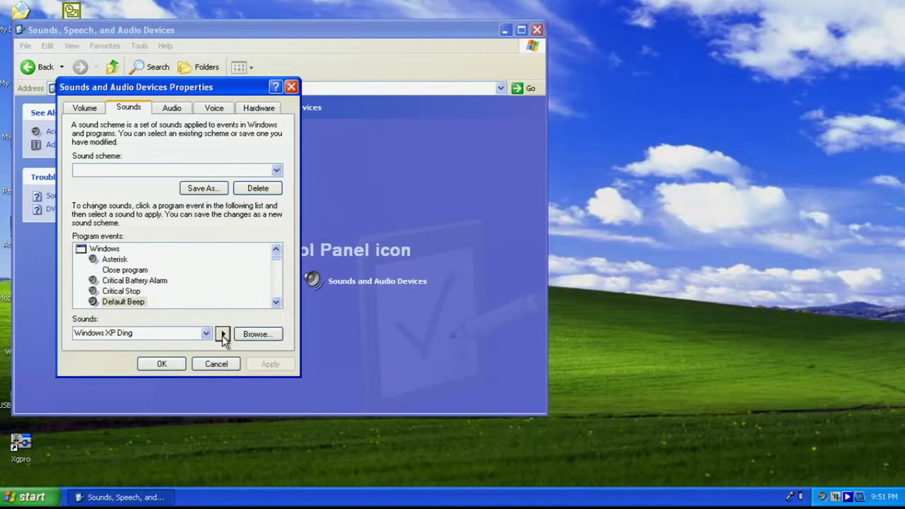
{"action": "left_click", "coordinate": [223, 336]}
{"action": "left_click", "coordinate": [222, 336]}
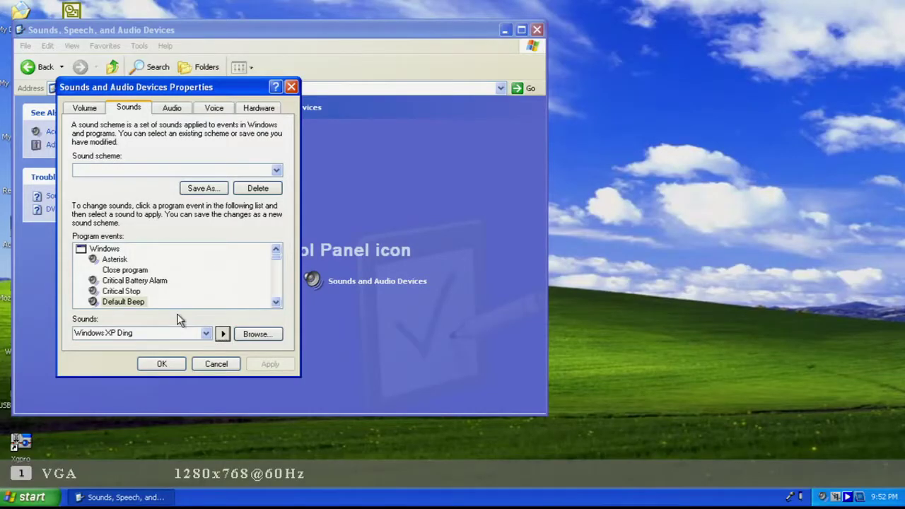
{"action": "left_click", "coordinate": [223, 334]}
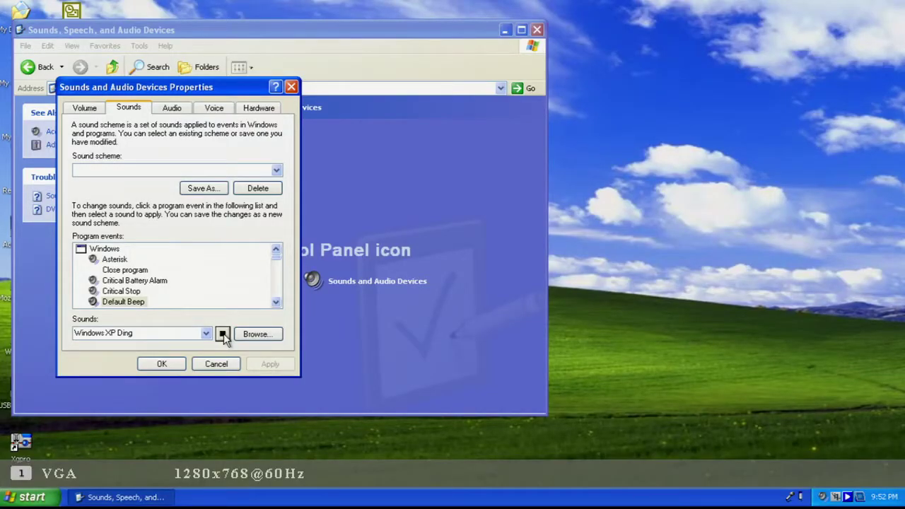
Play the sound of the Critical Battery Alarm event repeatedly to test the audio output
{"action": "left_click", "coordinate": [152, 281]}
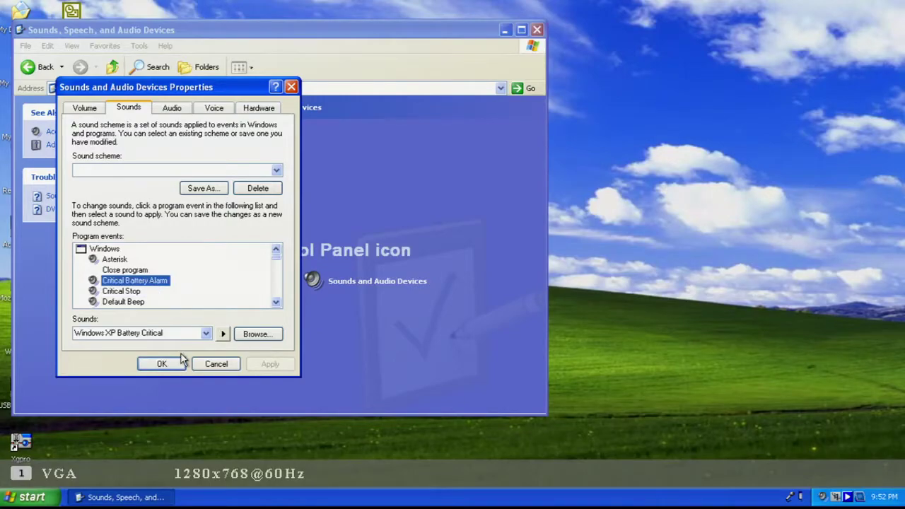
{"action": "left_click", "coordinate": [222, 334]}
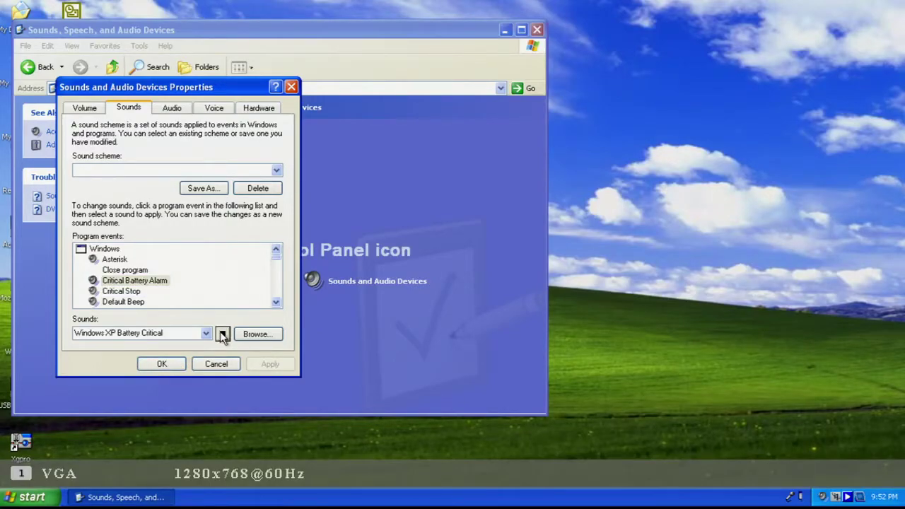
{"action": "left_click", "coordinate": [223, 334]}
{"action": "left_click", "coordinate": [223, 334]}
{"action": "left_click", "coordinate": [223, 334]}
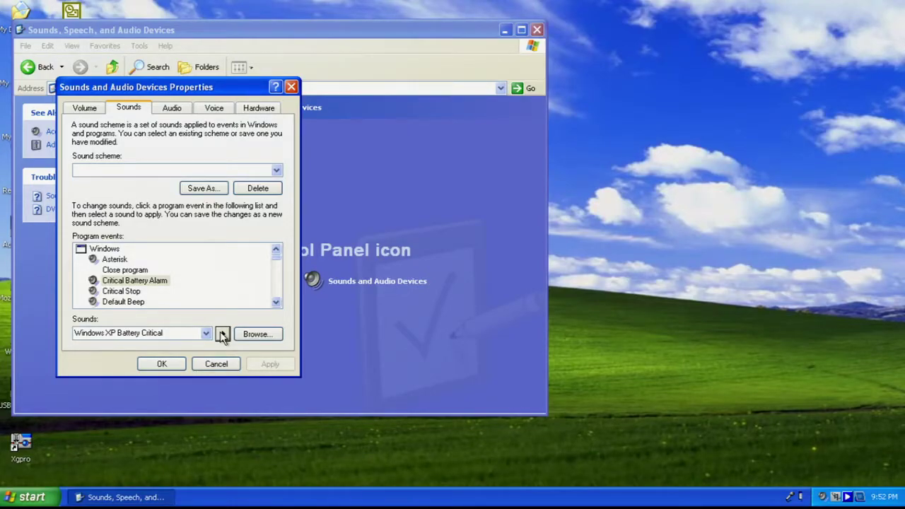
{"action": "left_click", "coordinate": [223, 334]}
{"action": "left_click", "coordinate": [223, 335]}
{"action": "left_click", "coordinate": [223, 335]}
{"action": "left_click", "coordinate": [222, 335]}
{"action": "left_click", "coordinate": [223, 336]}
{"action": "left_click", "coordinate": [223, 336]}
Play the sound of the Asterisk event repeatedly to test the audio output
{"action": "left_click", "coordinate": [119, 260]}
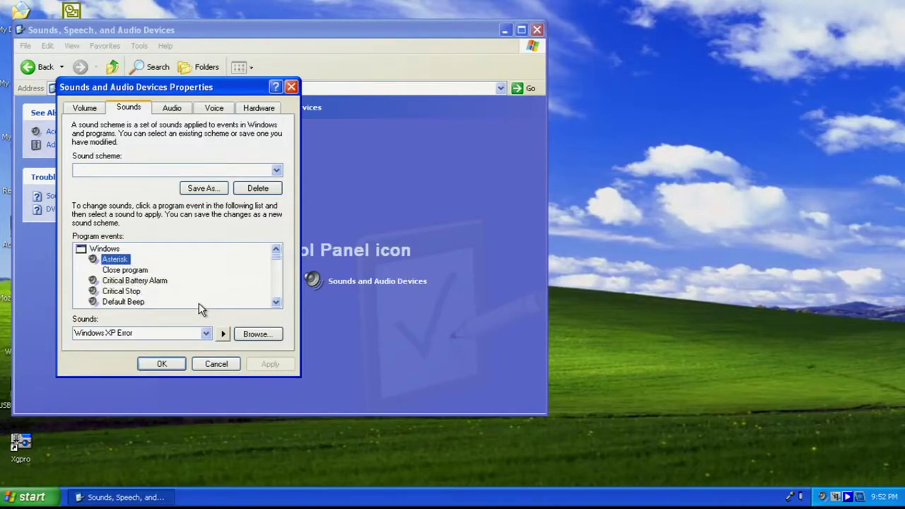
{"action": "left_click", "coordinate": [223, 335]}
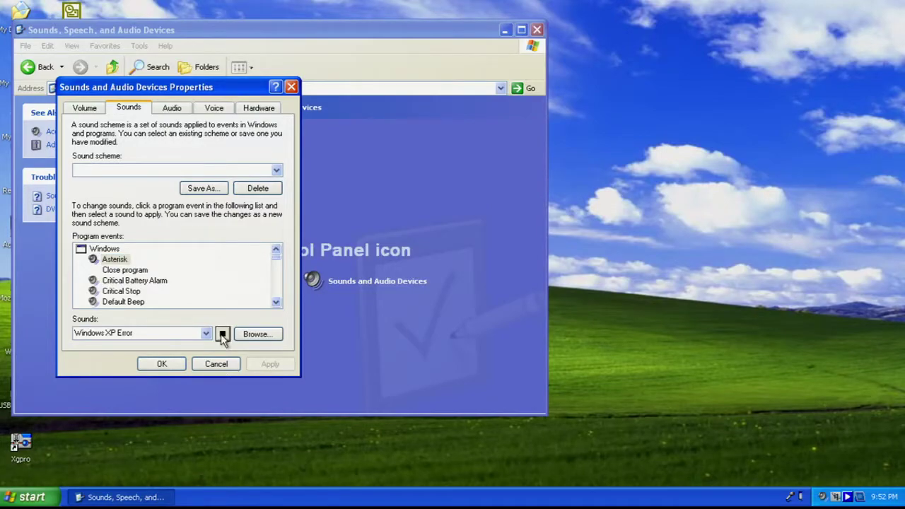
{"action": "left_click", "coordinate": [223, 335]}
{"action": "left_click", "coordinate": [222, 335]}
{"action": "left_click", "coordinate": [222, 335]}
{"action": "left_click", "coordinate": [222, 335]}
{"action": "left_click", "coordinate": [222, 334]}
{"action": "left_click", "coordinate": [223, 334]}
{"action": "left_click", "coordinate": [223, 334]}
{"action": "left_click", "coordinate": [223, 335]}
{"action": "left_click", "coordinate": [222, 335]}
Return to the Default Beep event and play its sound several times
{"action": "left_click", "coordinate": [129, 304]}
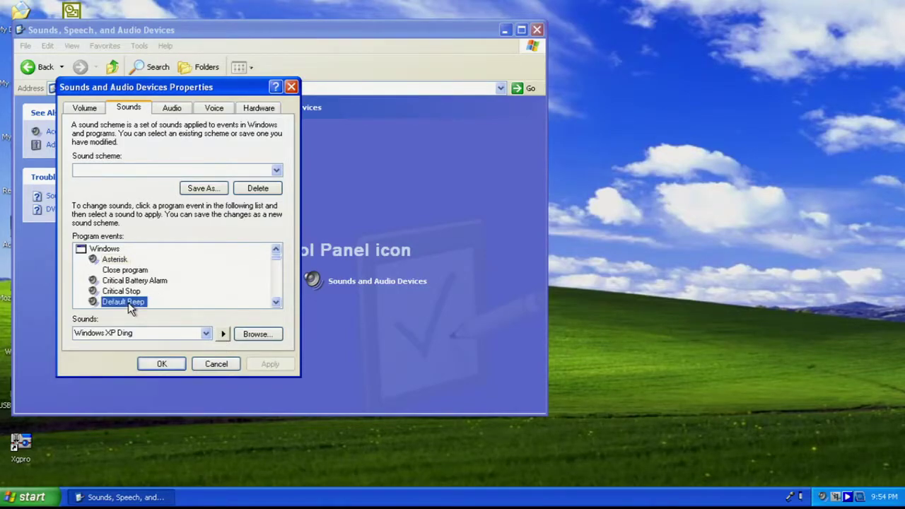
{"action": "left_click", "coordinate": [222, 334]}
{"action": "left_click", "coordinate": [222, 335]}
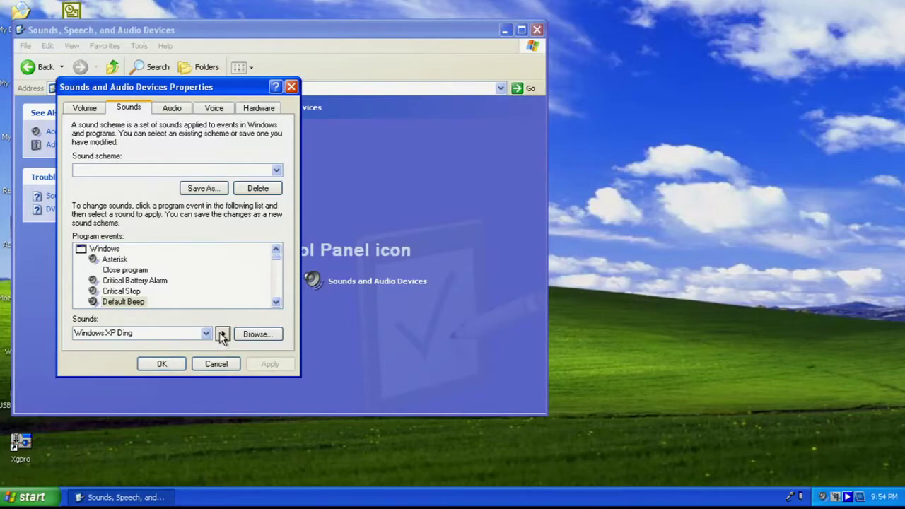
{"action": "left_click", "coordinate": [222, 334]}
{"action": "left_click", "coordinate": [223, 335]}
{"action": "left_click", "coordinate": [223, 334]}
Find the Exit Windows event among the program events and play its sound repeatedly
{"action": "left_click", "coordinate": [280, 287]}
{"action": "left_click", "coordinate": [280, 286]}
{"action": "left_click", "coordinate": [281, 286]}
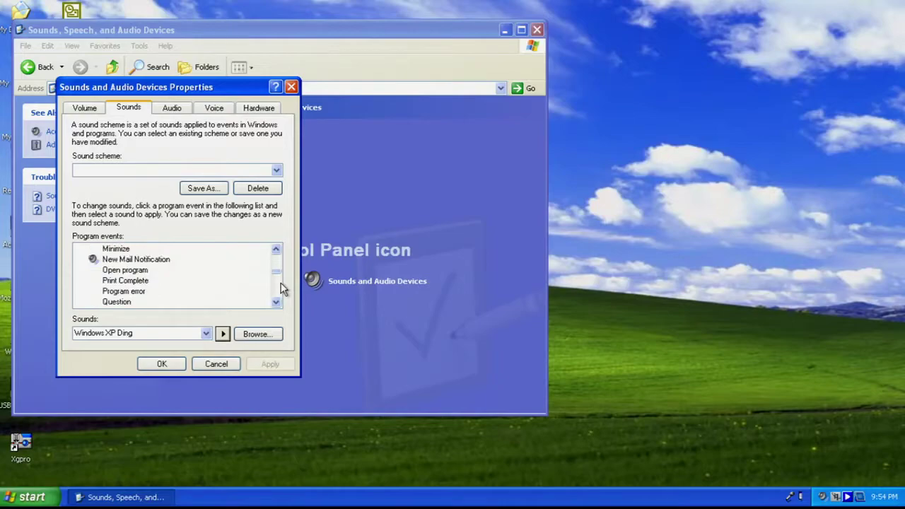
{"action": "left_click", "coordinate": [275, 250]}
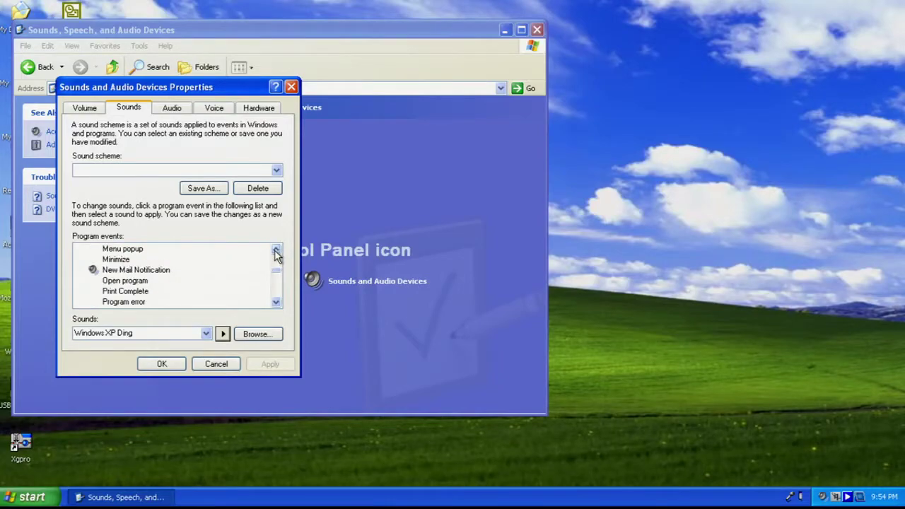
{"action": "left_click", "coordinate": [275, 250]}
{"action": "left_click", "coordinate": [275, 251]}
{"action": "left_click", "coordinate": [275, 250]}
{"action": "left_click", "coordinate": [276, 250]}
{"action": "left_click", "coordinate": [275, 250]}
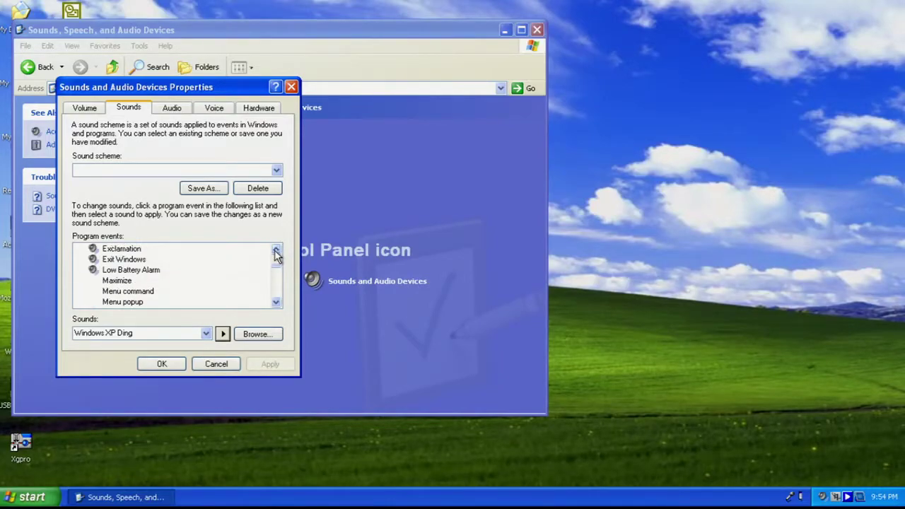
{"action": "left_click", "coordinate": [138, 262]}
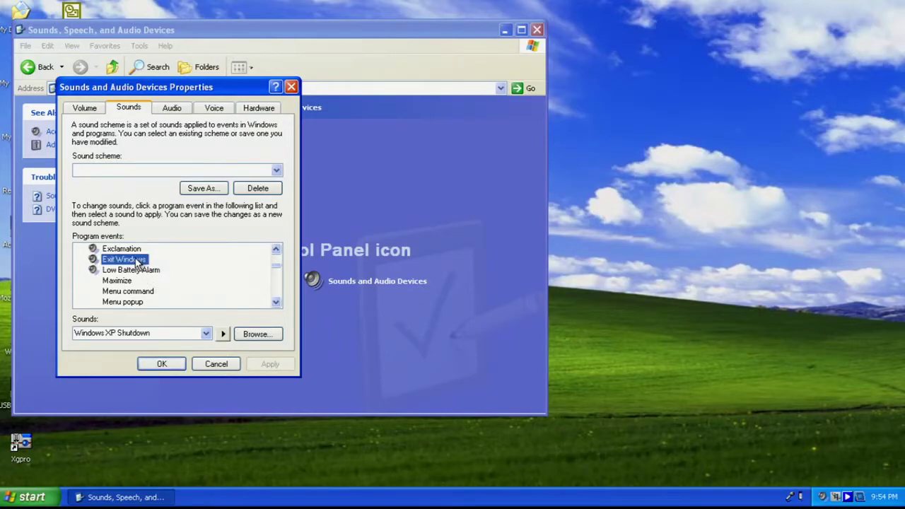
{"action": "left_click", "coordinate": [222, 335]}
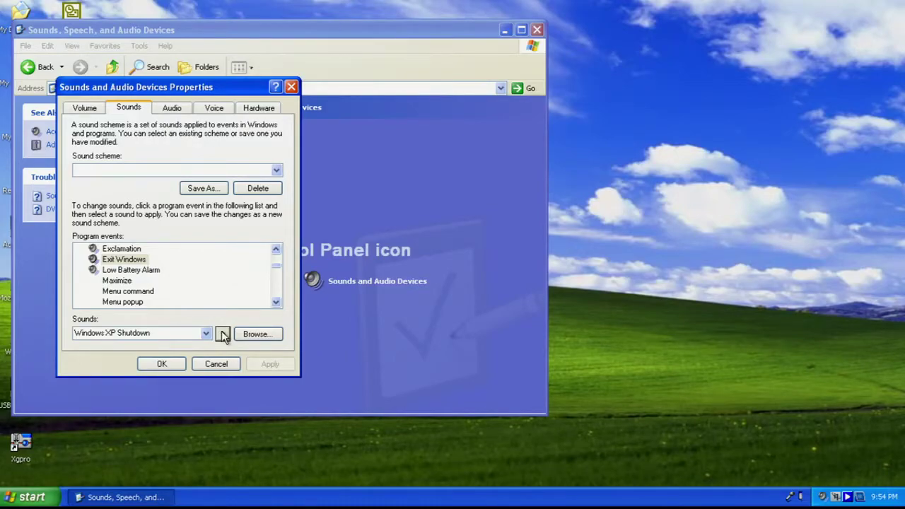
{"action": "left_click", "coordinate": [222, 335]}
{"action": "left_click", "coordinate": [222, 335]}
{"action": "left_click", "coordinate": [222, 335]}
{"action": "left_click", "coordinate": [222, 334]}
{"action": "left_click", "coordinate": [223, 335]}
{"action": "left_click", "coordinate": [223, 335]}
Lower the device volume to two marks below High
{"action": "left_click", "coordinate": [95, 115]}
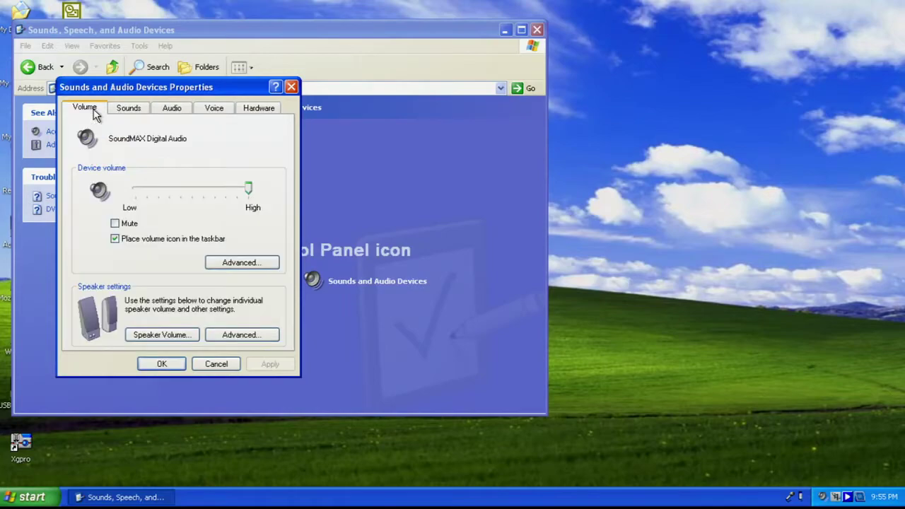
{"action": "left_click", "coordinate": [234, 186]}
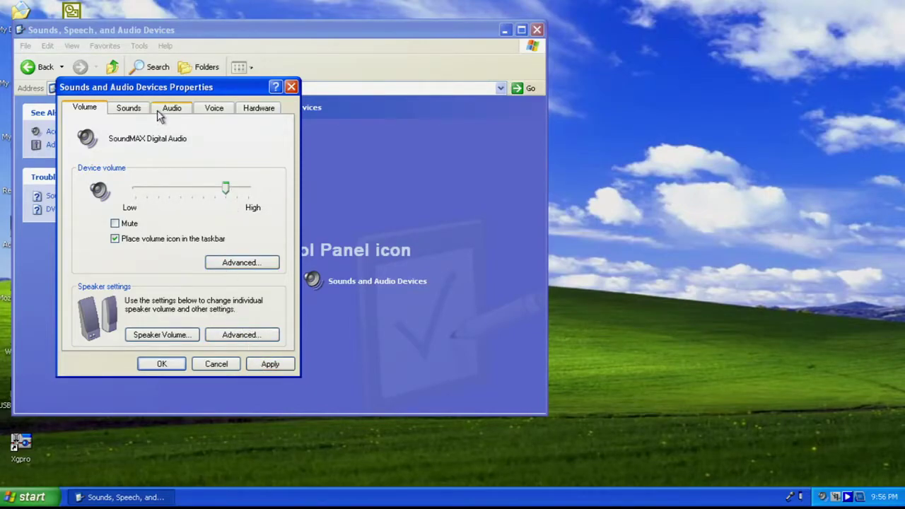
Select the Exclamation program event and play its Windows XP Exclamation sound several times
{"action": "left_click", "coordinate": [134, 111]}
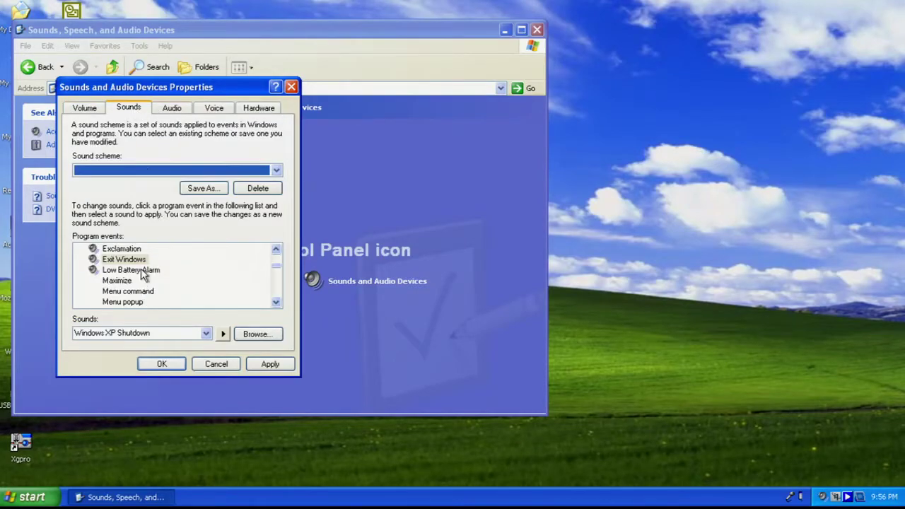
{"action": "left_click", "coordinate": [121, 249]}
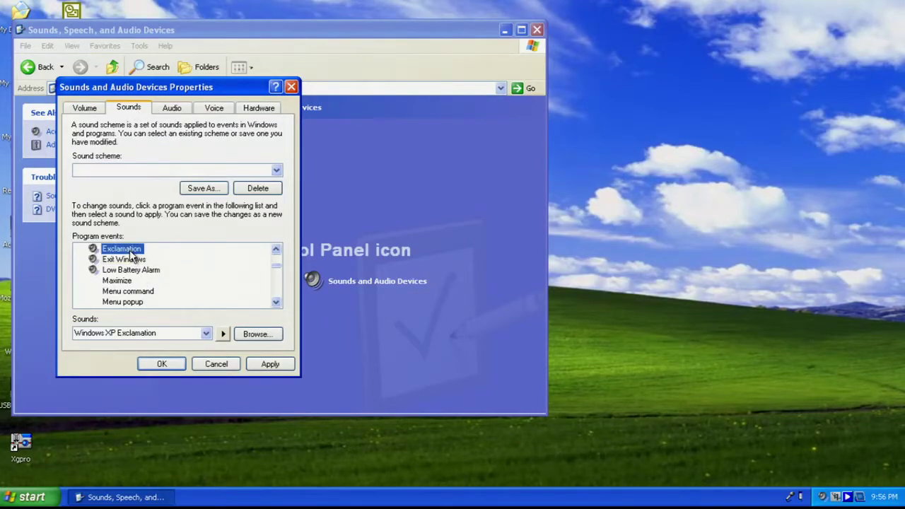
{"action": "left_click", "coordinate": [223, 336]}
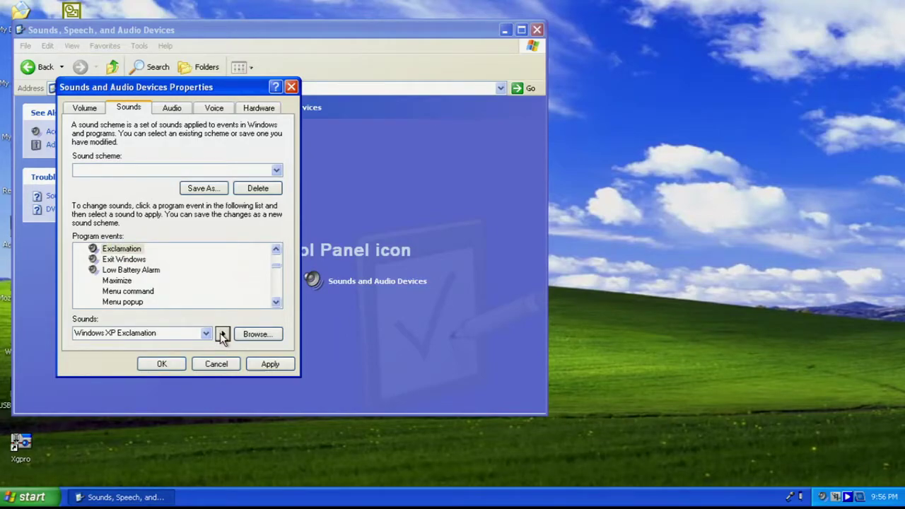
{"action": "left_click", "coordinate": [223, 336]}
{"action": "left_click", "coordinate": [223, 335]}
{"action": "left_click", "coordinate": [223, 335]}
Raise the playback device volume closer to High
{"action": "left_click", "coordinate": [83, 107]}
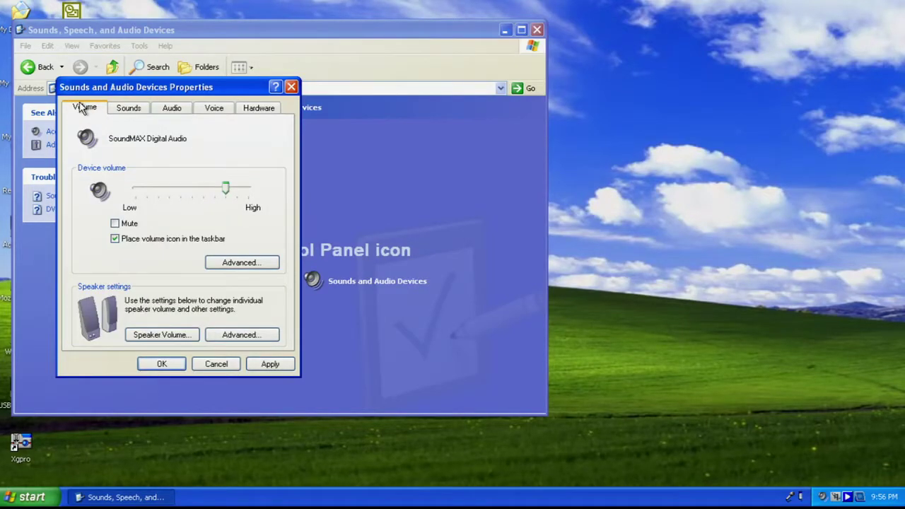
{"action": "left_click", "coordinate": [238, 188]}
{"action": "left_click", "coordinate": [243, 191]}
{"action": "left_click_drag", "start_coordinate": [244, 191], "coordinate": [242, 192]}
Go back to the event sounds and replay the Exclamation sound at the raised volume
{"action": "left_click", "coordinate": [129, 110]}
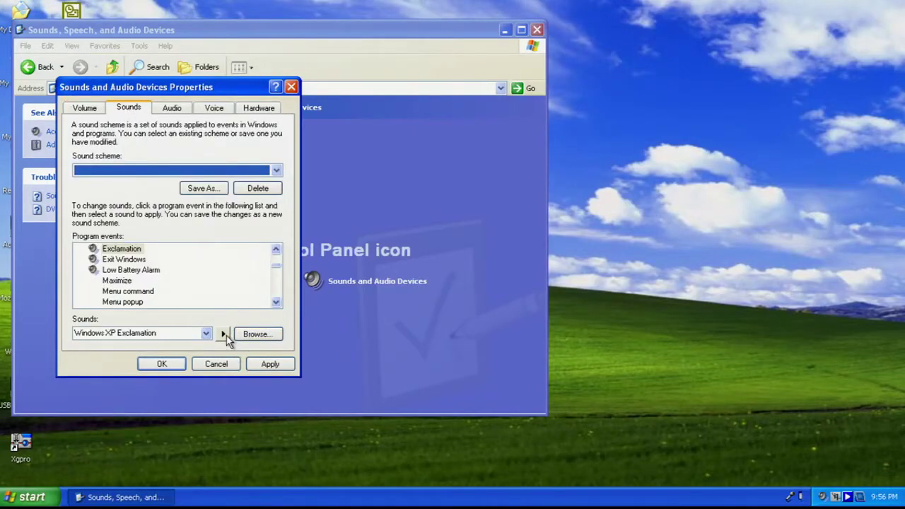
{"action": "left_click", "coordinate": [224, 335]}
{"action": "left_click", "coordinate": [224, 335]}
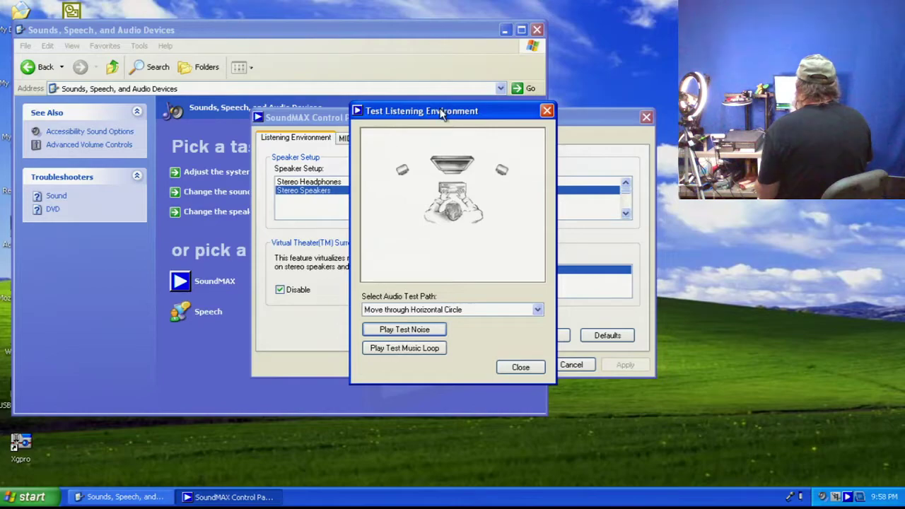
Move the Test Listening Environment window clear of the SoundMAX settings, play the test noise through the horizontal circle path, and stop it
{"action": "left_click_drag", "start_coordinate": [441, 114], "coordinate": [497, 102]}
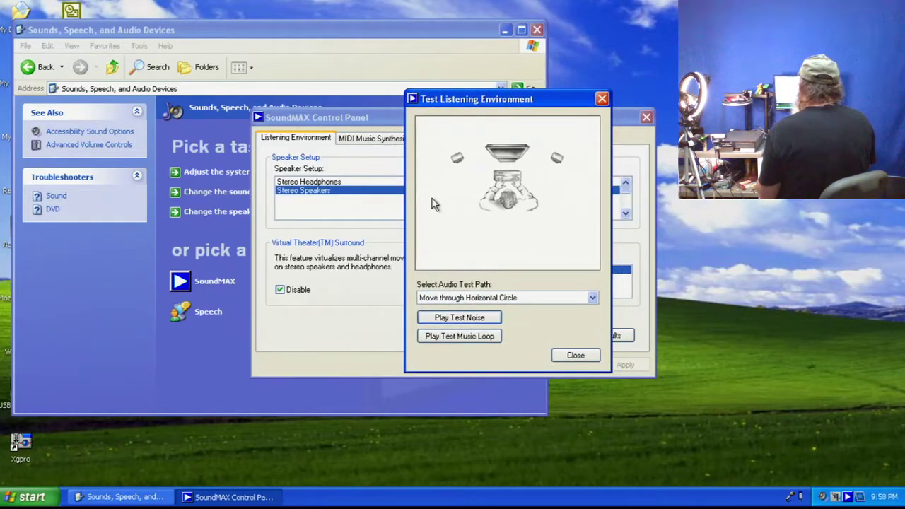
{"action": "left_click", "coordinate": [466, 320]}
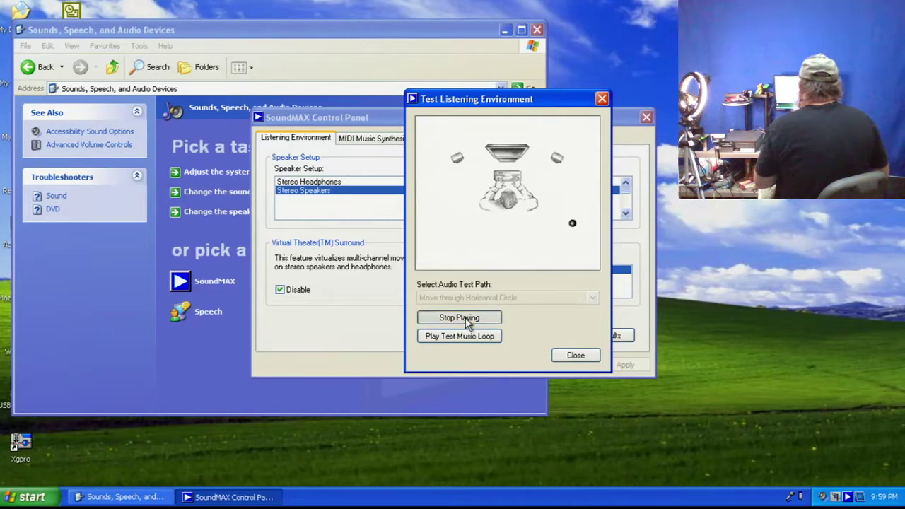
{"action": "left_click", "coordinate": [465, 318]}
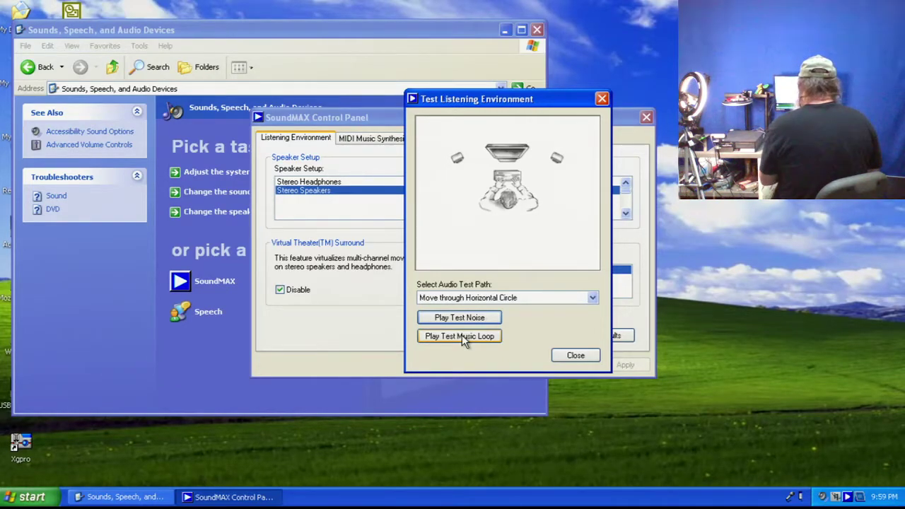
Play the test music loop through the horizontal circle path twice, stopping it after each run
{"action": "left_click", "coordinate": [461, 336]}
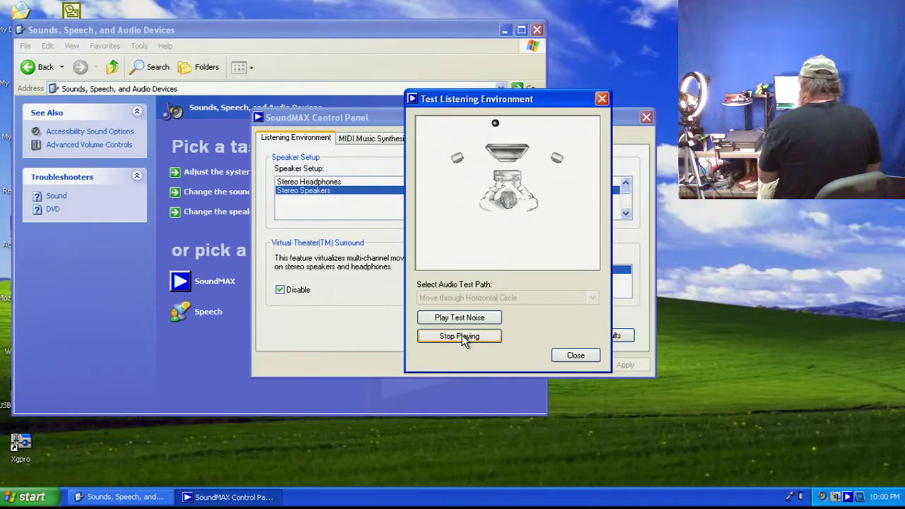
{"action": "left_click", "coordinate": [464, 337]}
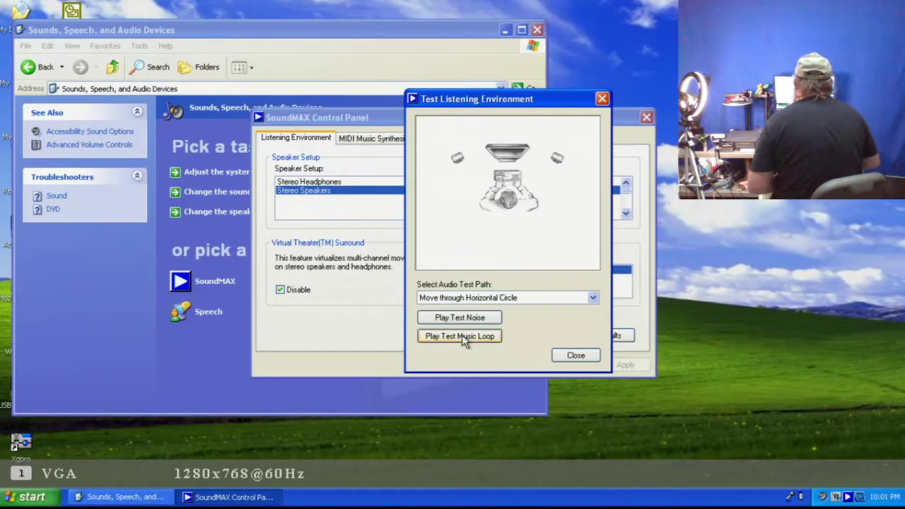
{"action": "left_click", "coordinate": [461, 338]}
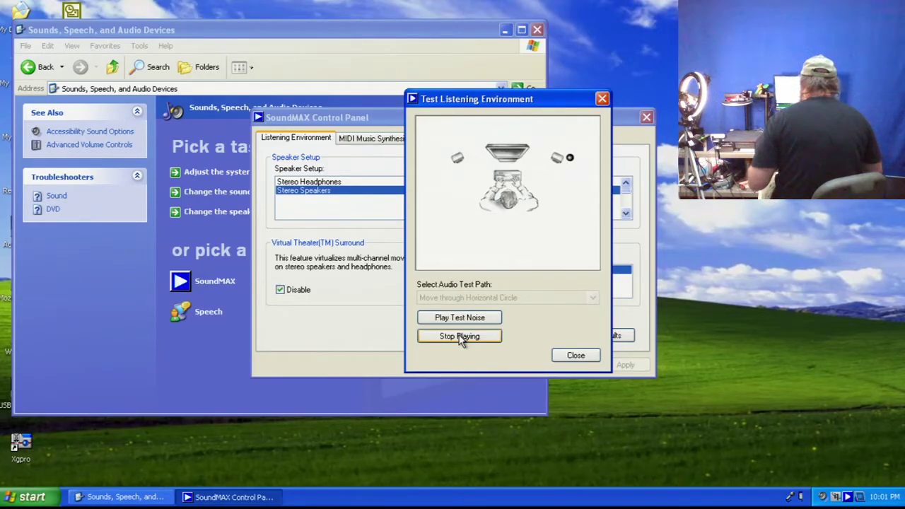
{"action": "left_click", "coordinate": [460, 337]}
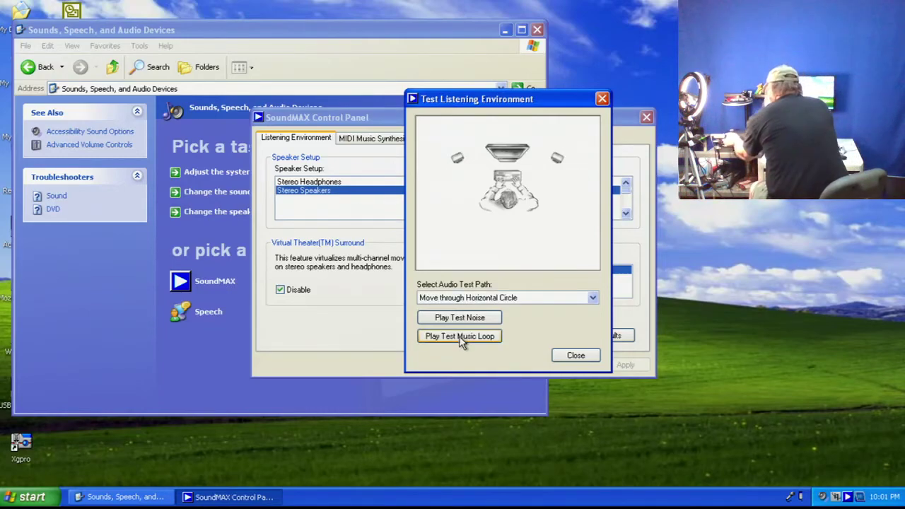